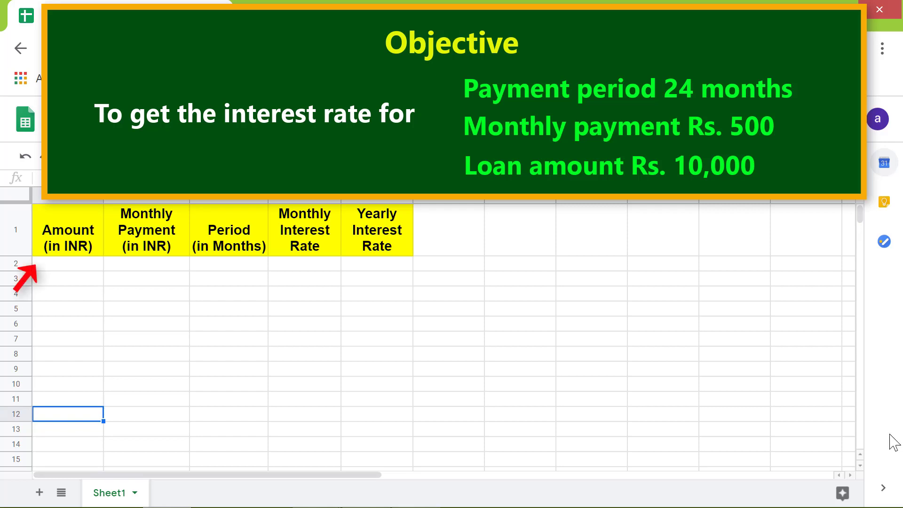
Enter loan amount 10000, monthly payment -500 and period 24 in A2:C2.
{"action": "left_click", "coordinate": [85, 268]}
{"action": "type", "text": "10000"}
{"action": "key", "text": "Return"}
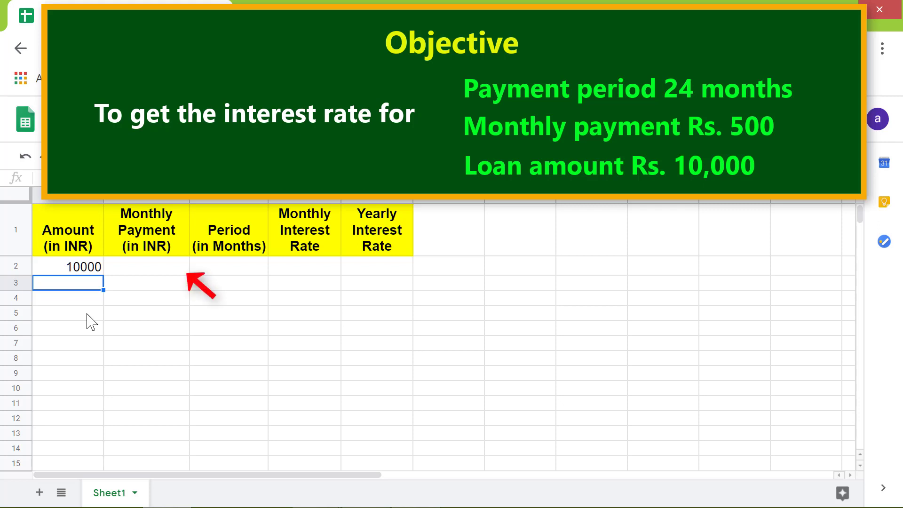
{"action": "left_click", "coordinate": [147, 270]}
{"action": "type", "text": "-500"}
{"action": "key", "text": "Return"}
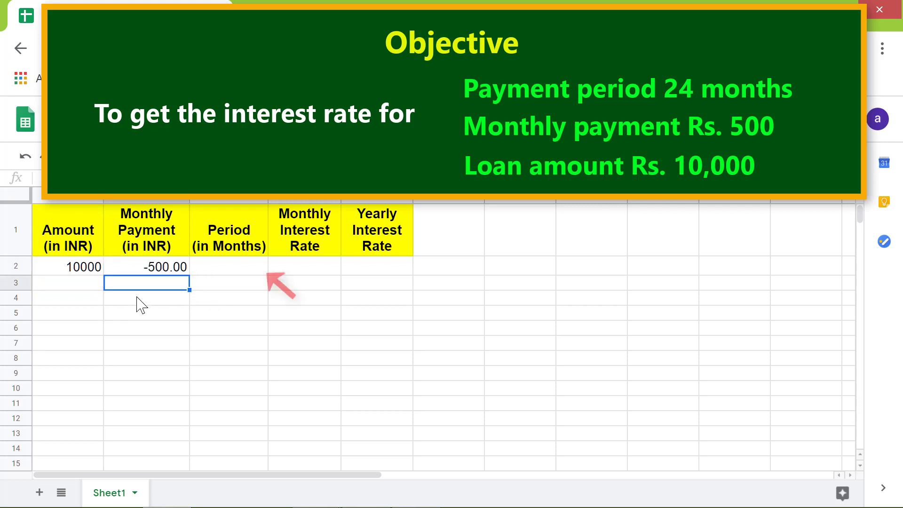
{"action": "left_click", "coordinate": [218, 271]}
{"action": "type", "text": "24"}
{"action": "key", "text": "Return"}
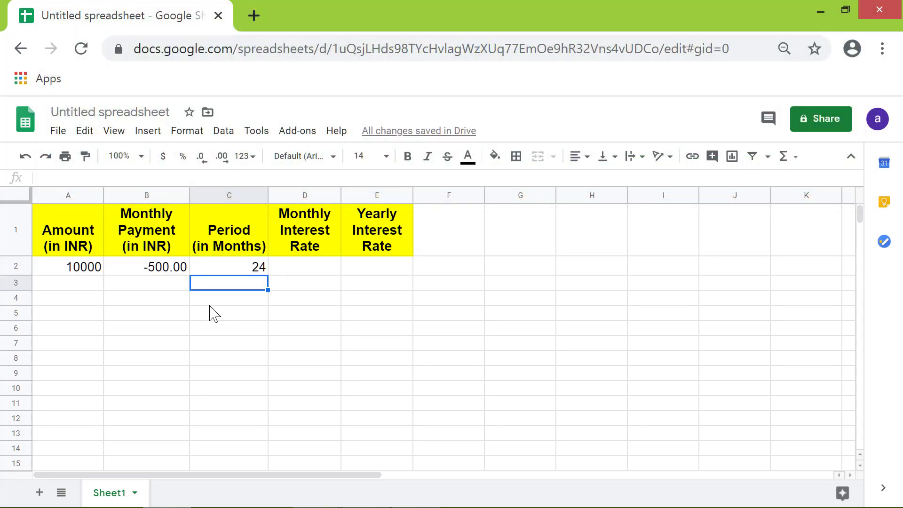
Enter =RATE(C2,B2,A2) in D2 to get a 1.51% monthly rate.
{"action": "left_click", "coordinate": [297, 269]}
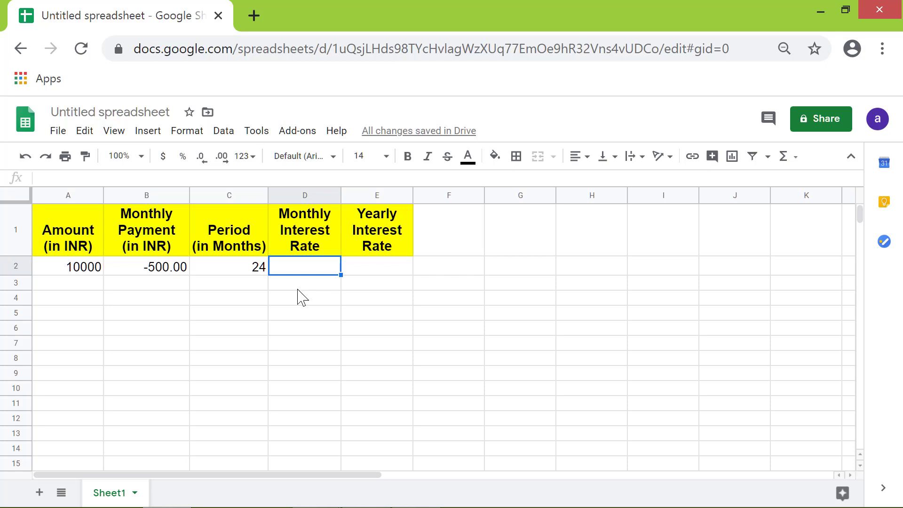
{"action": "type", "text": "=rat"}
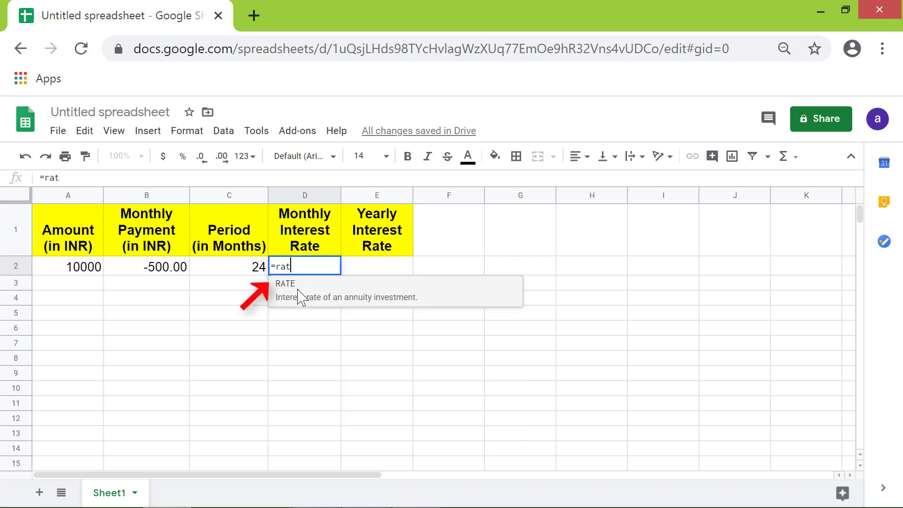
{"action": "left_click", "coordinate": [304, 288]}
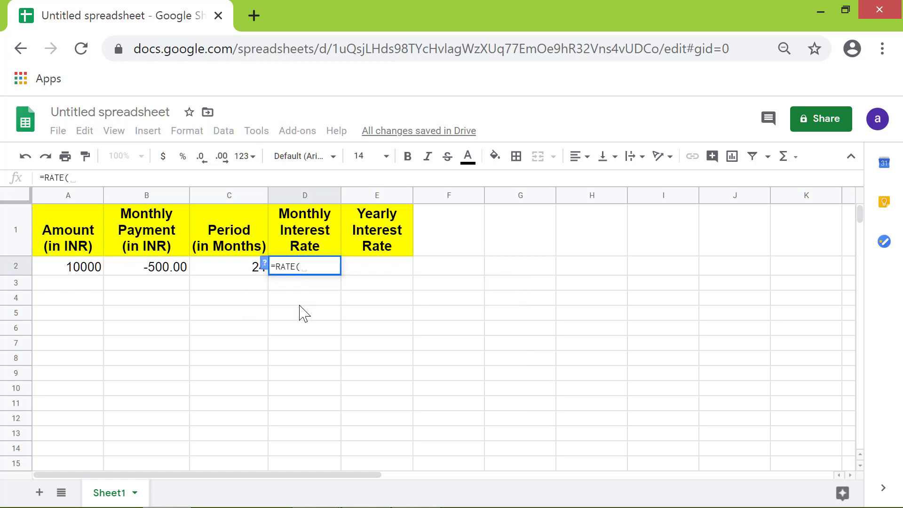
{"action": "left_click", "coordinate": [231, 269]}
{"action": "type", "text": ","}
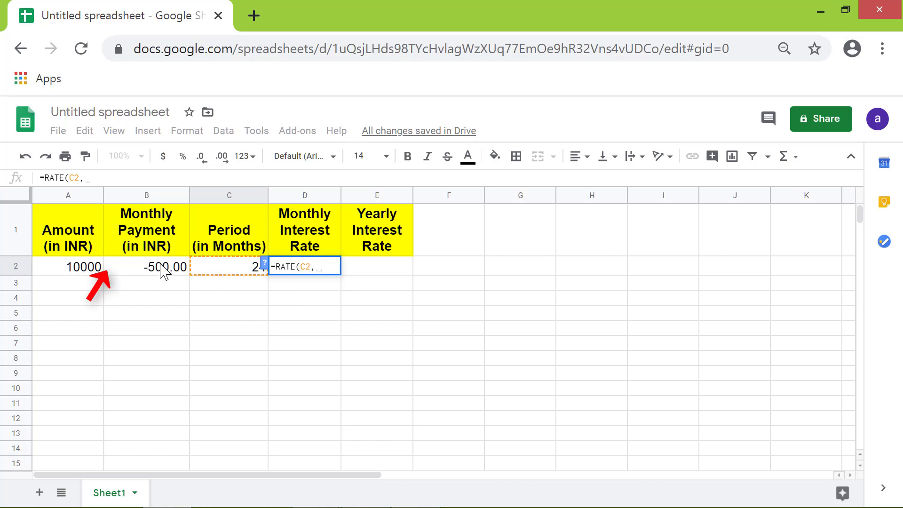
{"action": "left_click", "coordinate": [183, 269]}
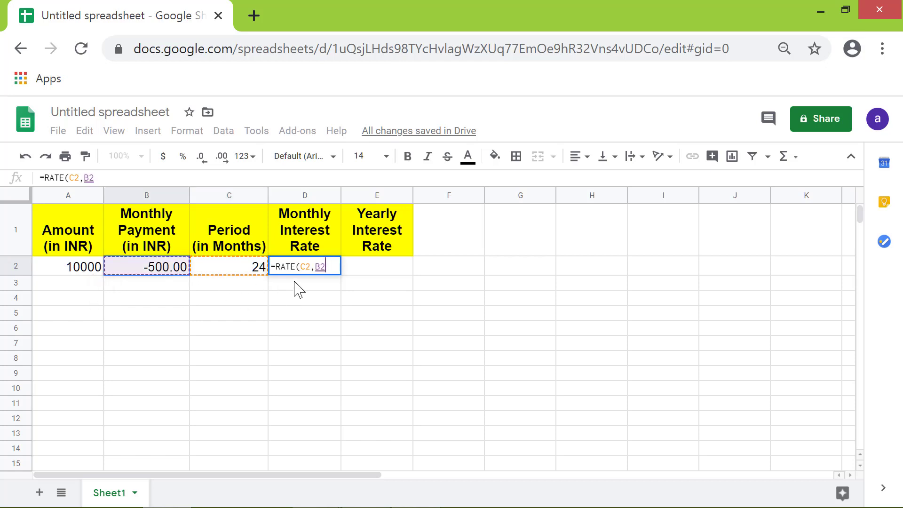
{"action": "type", "text": ","}
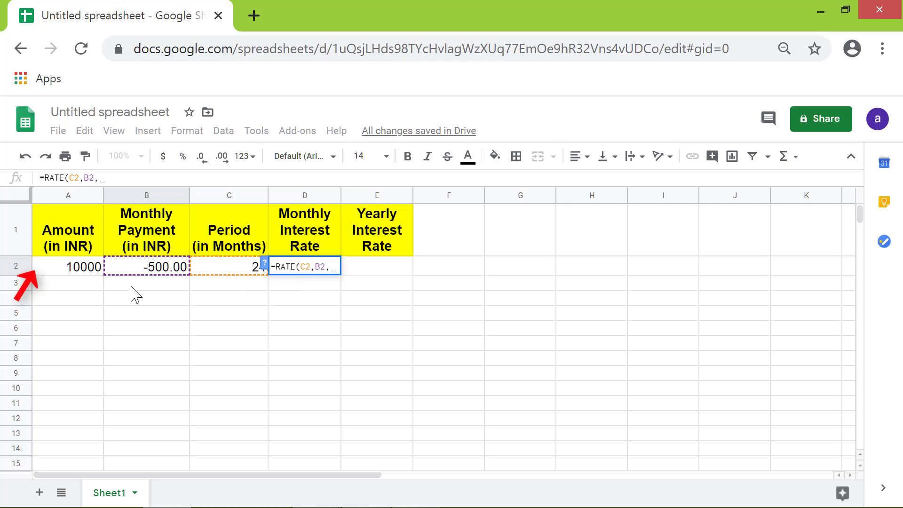
{"action": "left_click", "coordinate": [76, 267]}
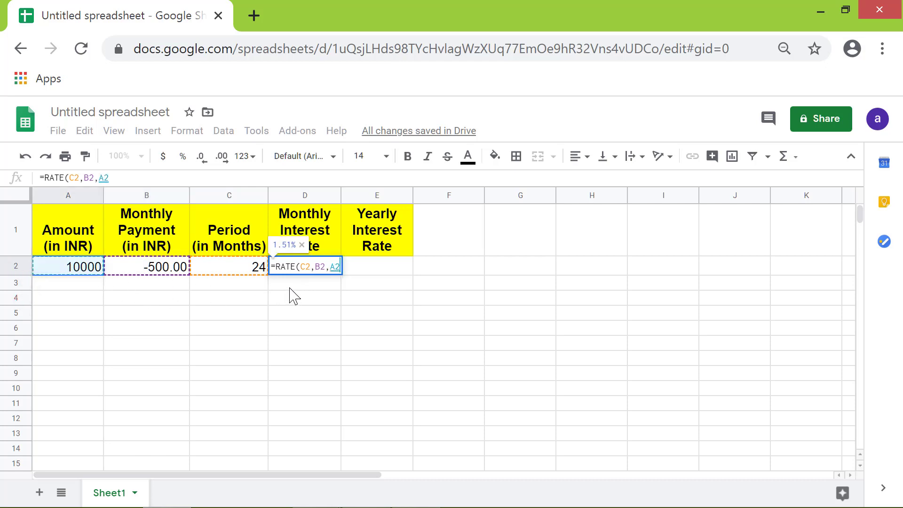
{"action": "key", "text": "Return"}
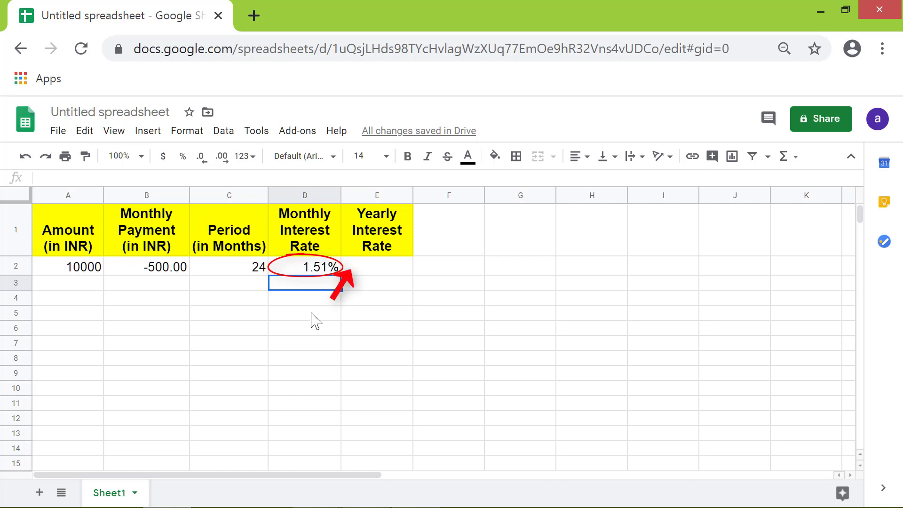
Enter =D2*12 in E2 to get an 18.16% yearly rate.
{"action": "left_click", "coordinate": [376, 268]}
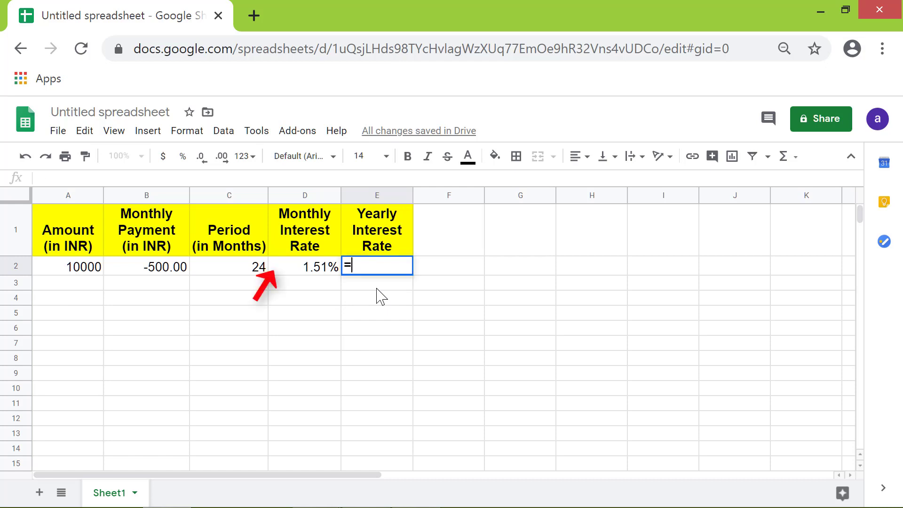
{"action": "type", "text": "="}
{"action": "left_click", "coordinate": [311, 267]}
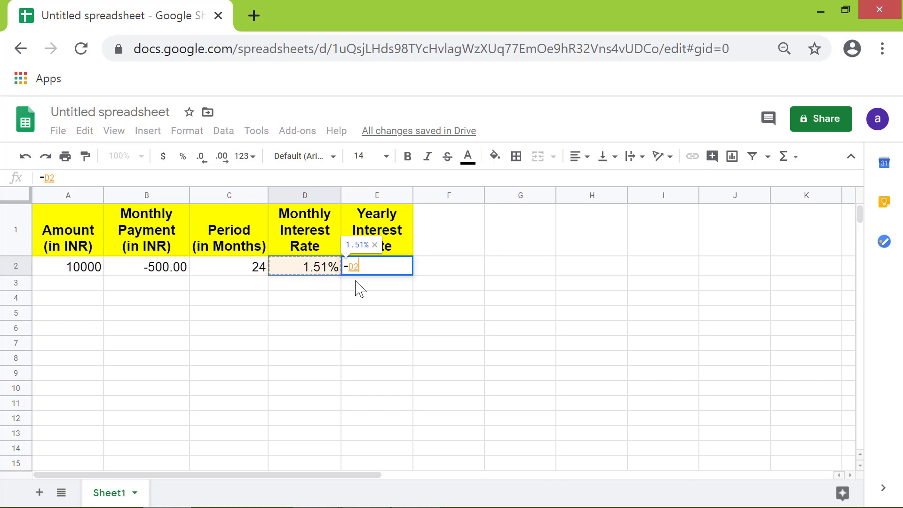
{"action": "type", "text": "*12"}
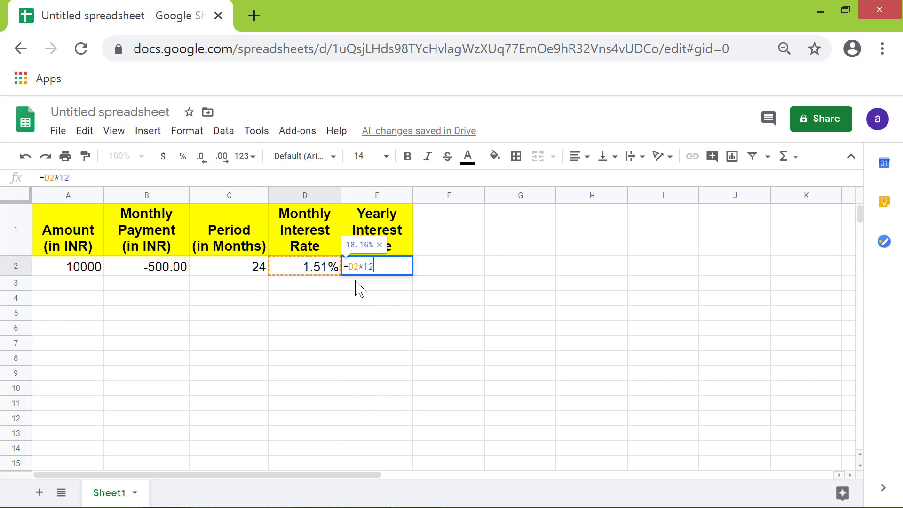
{"action": "key", "text": "Return"}
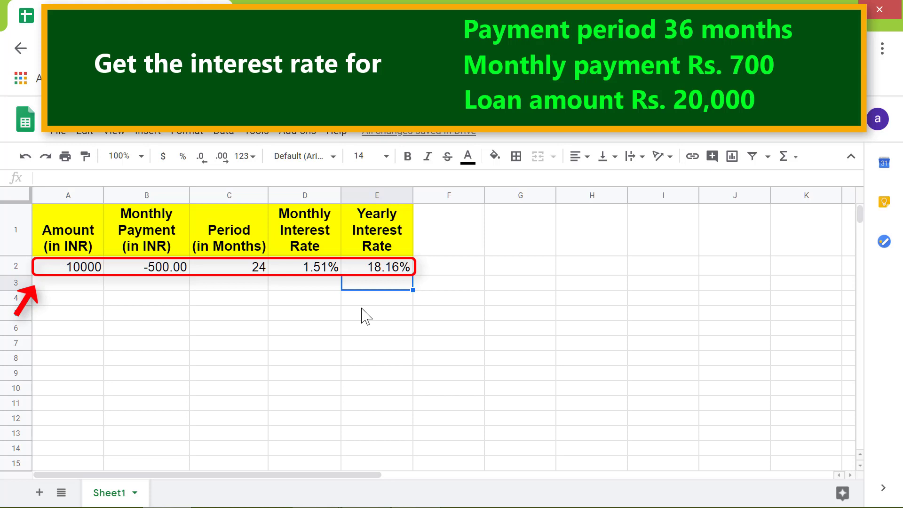
Copy the first loan row A2:E2 and paste it into row 3.
{"action": "left_click", "coordinate": [81, 265]}
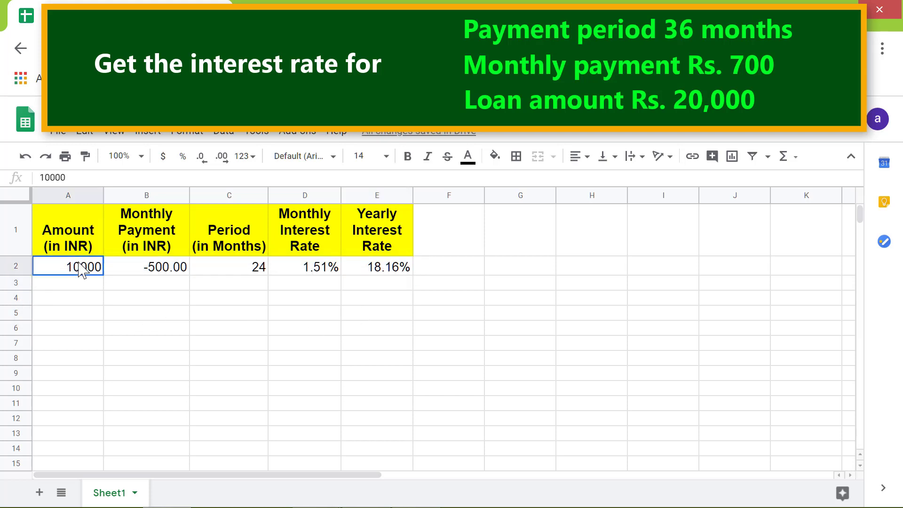
{"action": "left_click", "coordinate": [394, 268], "text": "shift"}
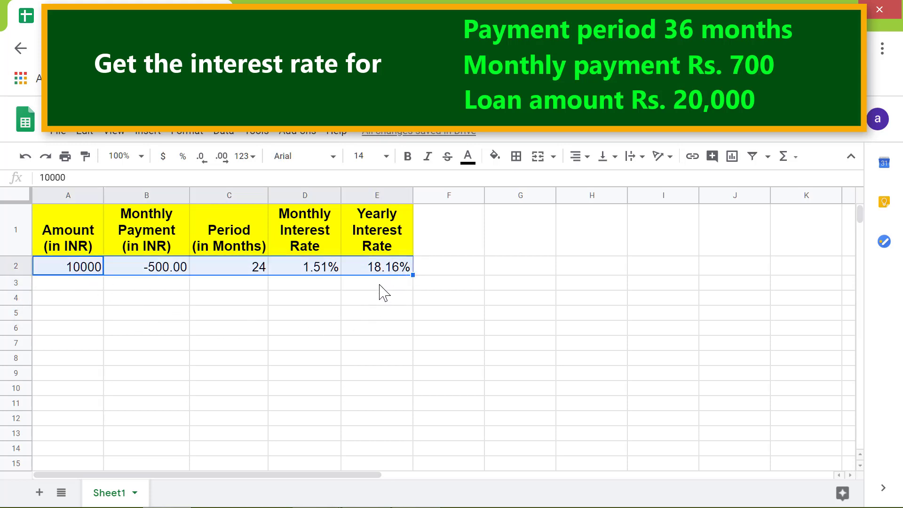
{"action": "right_click", "coordinate": [123, 270]}
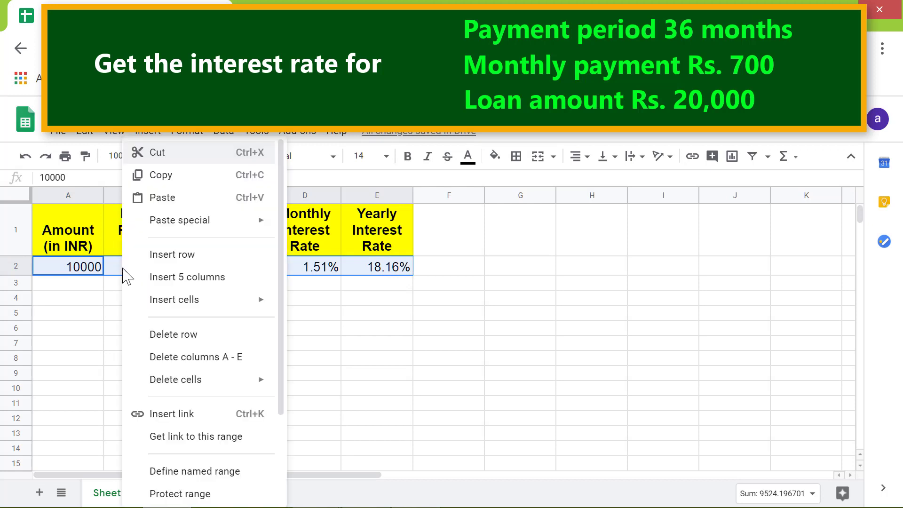
{"action": "left_click", "coordinate": [183, 175]}
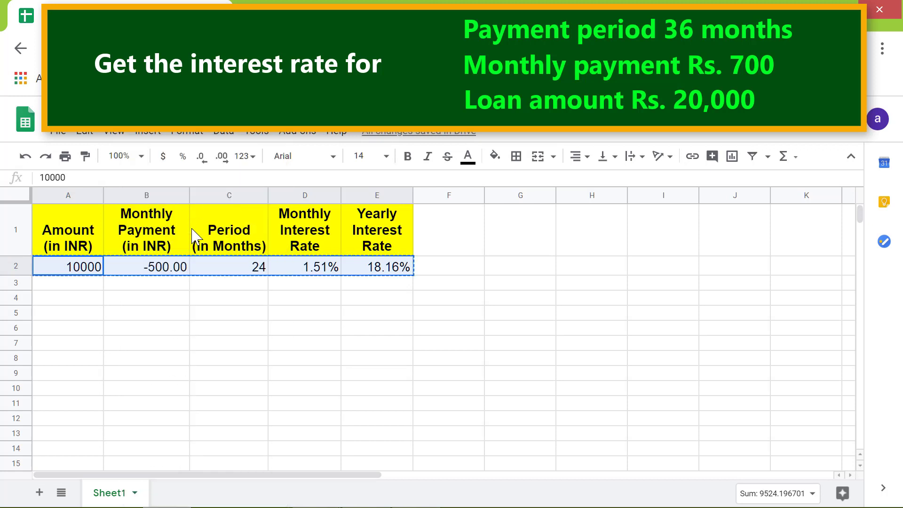
{"action": "left_click", "coordinate": [85, 285]}
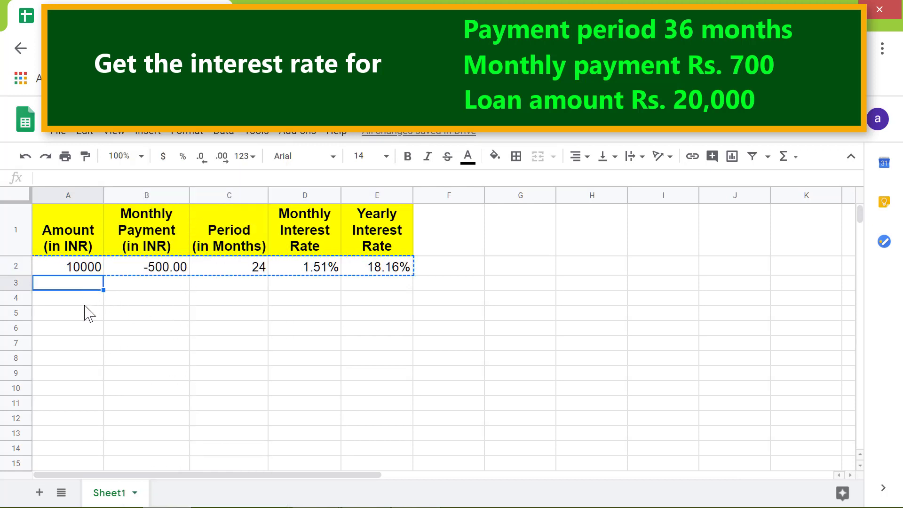
{"action": "right_click", "coordinate": [85, 291]}
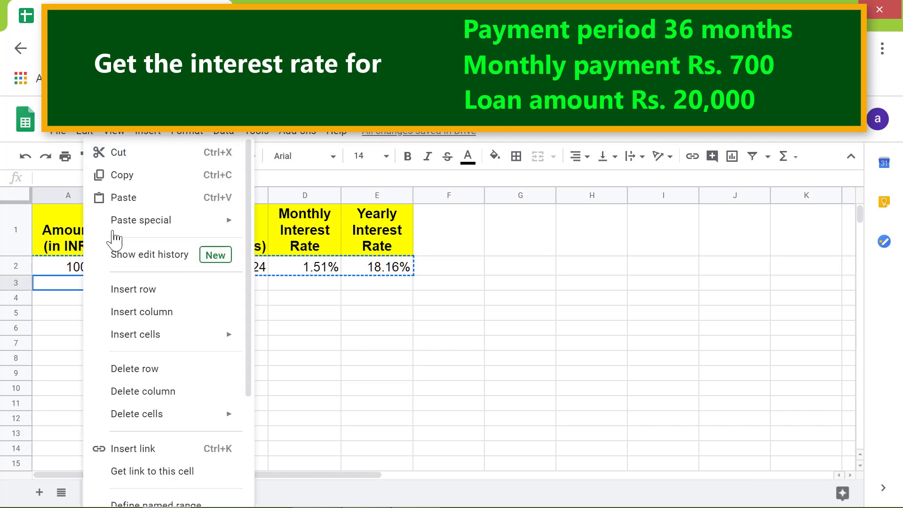
{"action": "left_click", "coordinate": [136, 205]}
{"action": "left_click", "coordinate": [123, 332]}
Replace row 3's values with 20000, -700 and 36 months.
{"action": "left_click", "coordinate": [85, 289]}
{"action": "type", "text": "20000"}
{"action": "key", "text": "Tab"}
{"action": "type", "text": "-"}
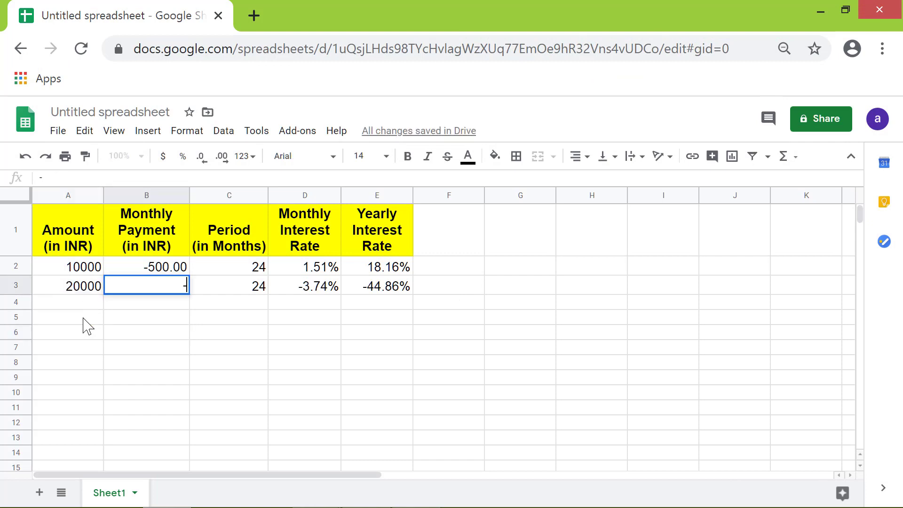
{"action": "type", "text": "700"}
{"action": "key", "text": "Tab"}
{"action": "type", "text": "36"}
{"action": "key", "text": "Return"}
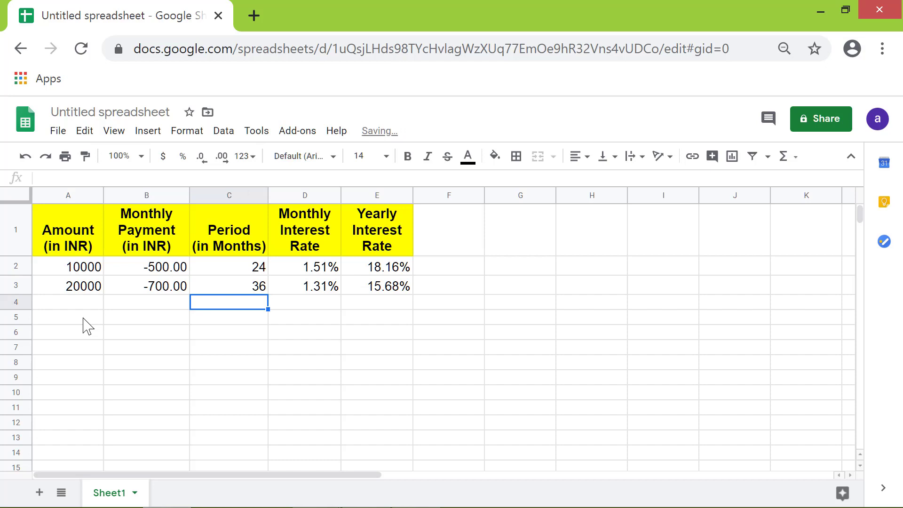